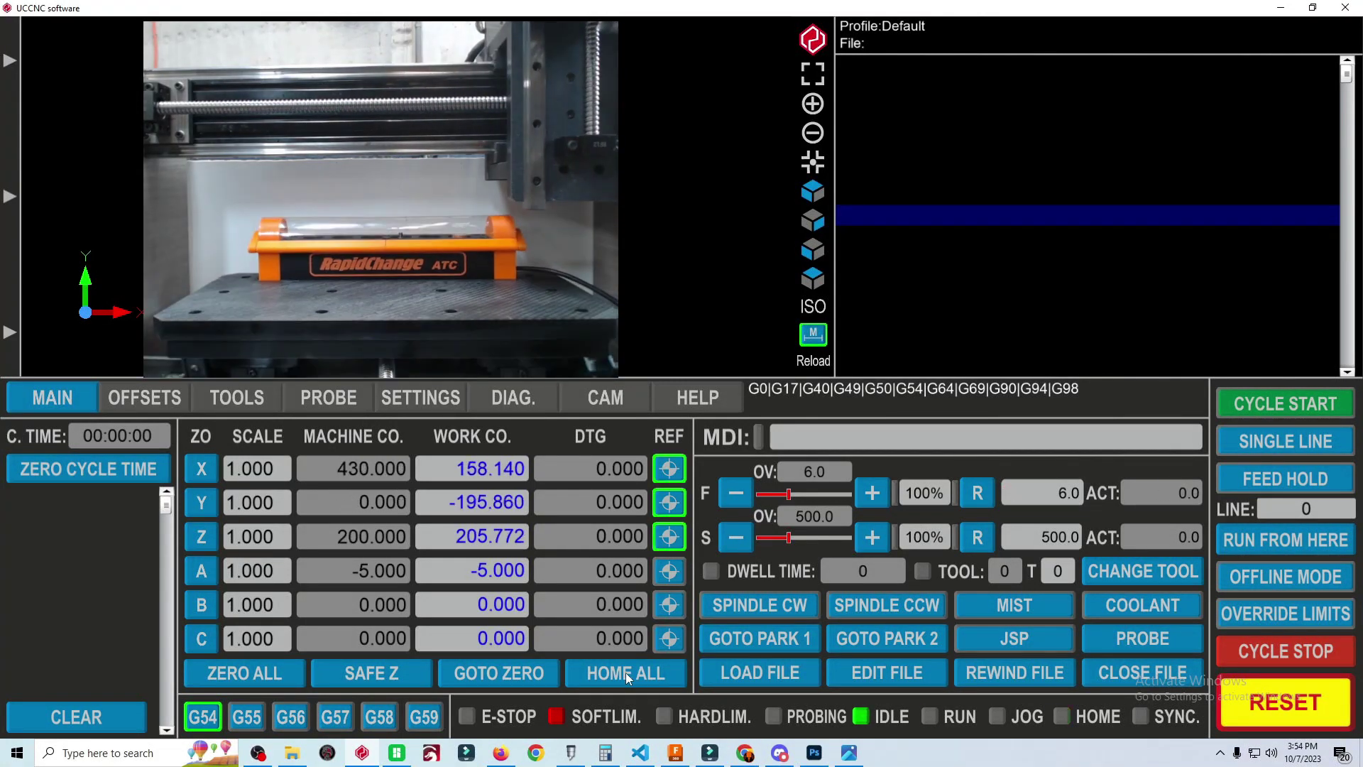
Step: Send the machine to park position 1 and open the dust cover with the MDI command g53a50
left_click(737, 638)
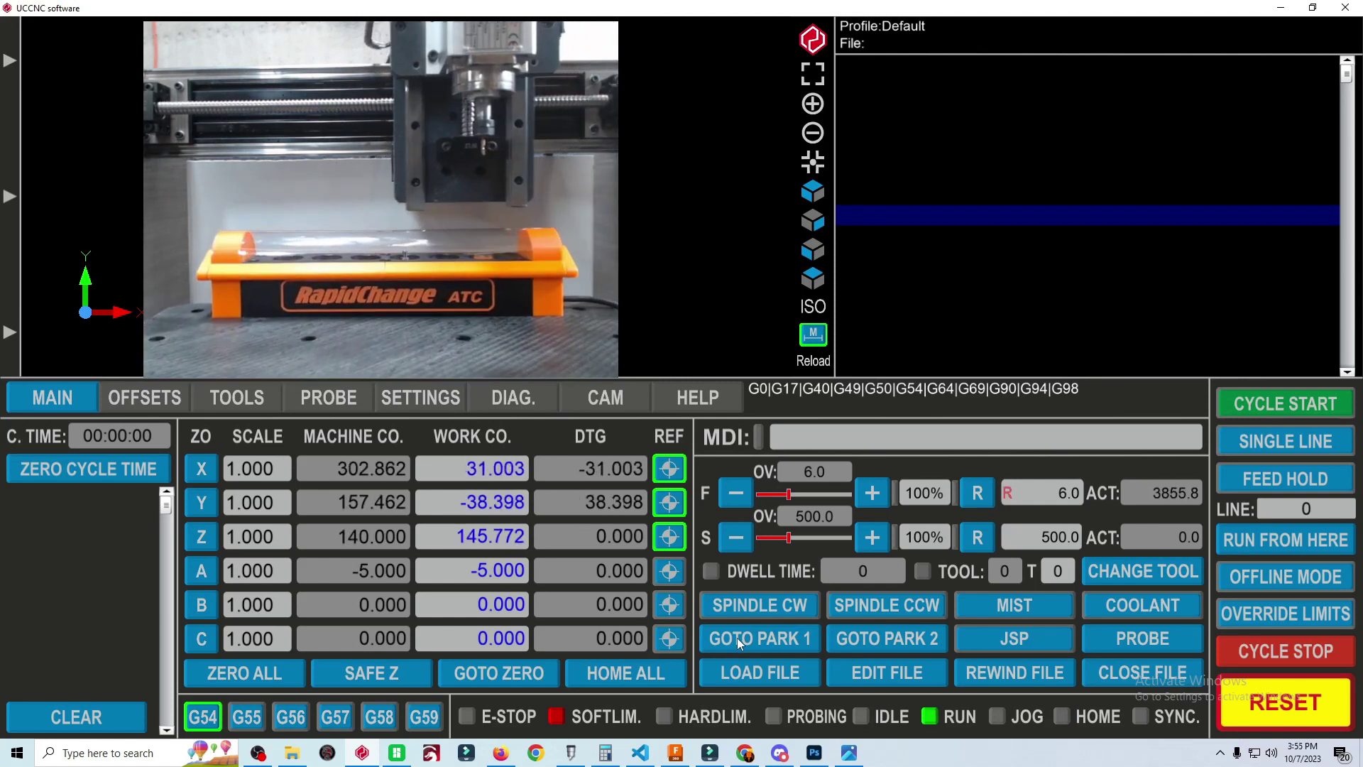
left_click(790, 438)
type("g53")
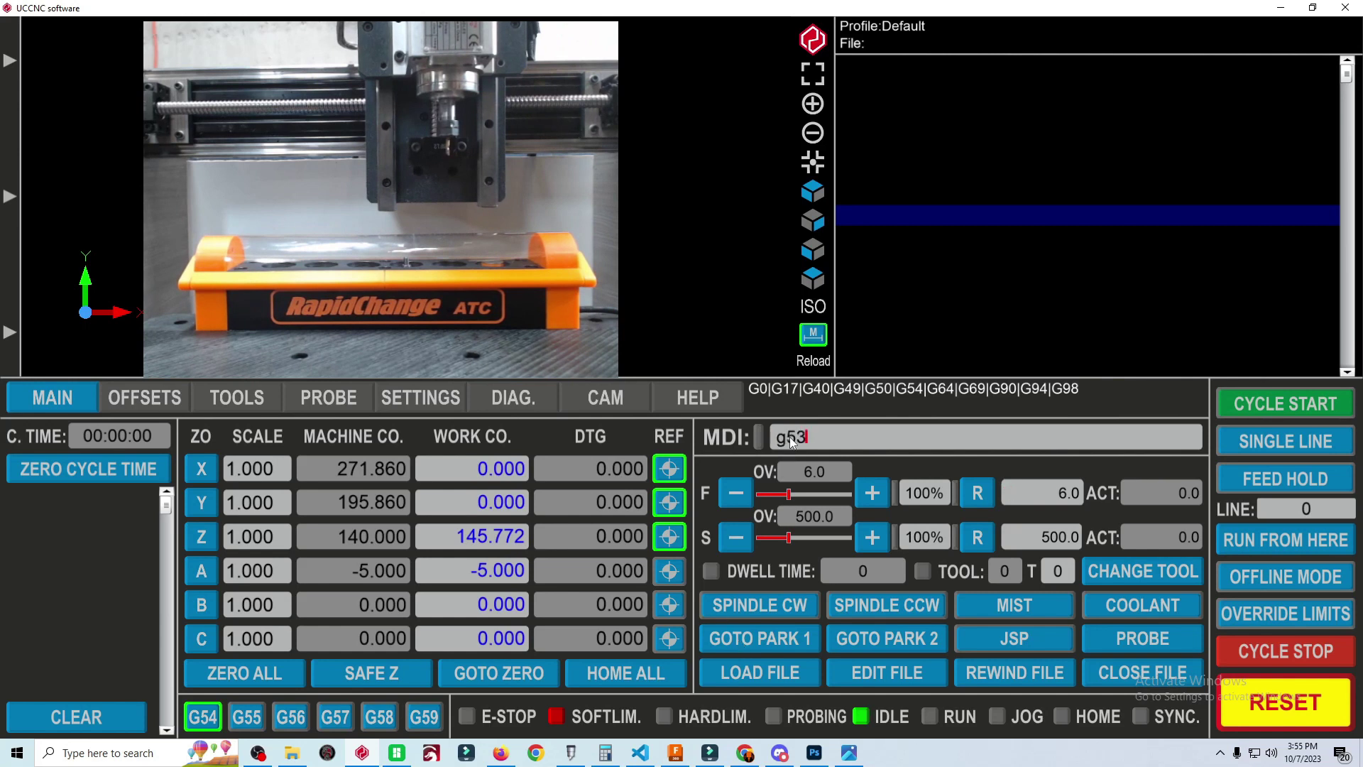
type("a50")
key("Return")
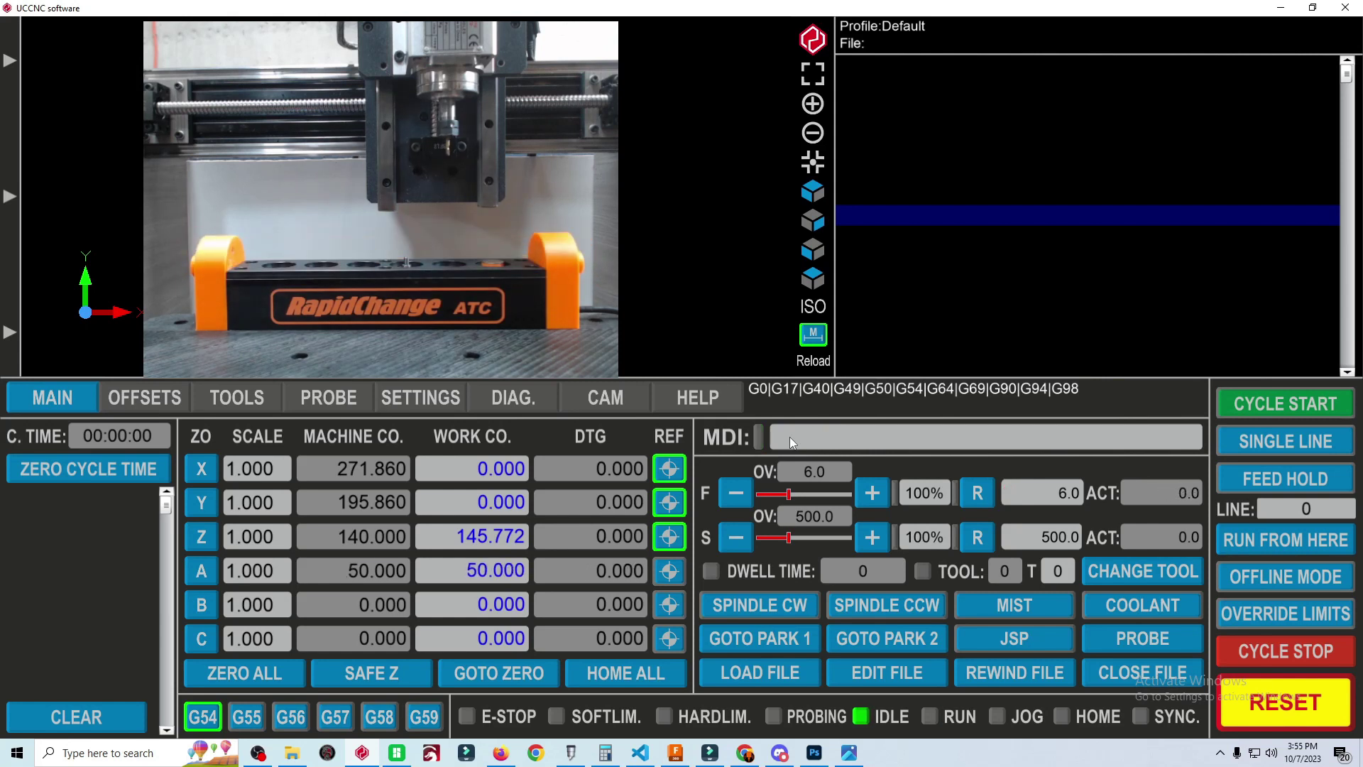
Step: Display the diagnostics I/O monitors to check the probe input, and close the dust cover with the MDI command g53a-5
left_click(507, 403)
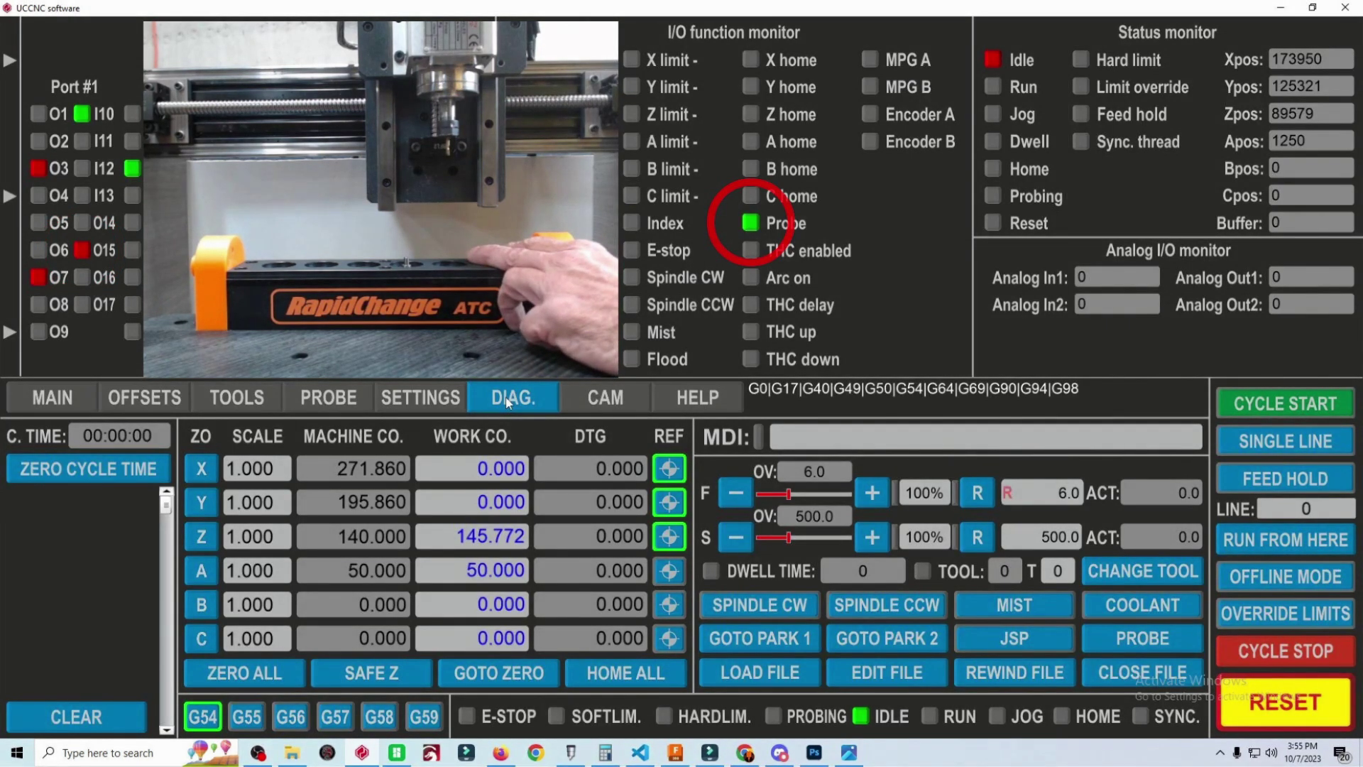
left_click(803, 434)
type("g")
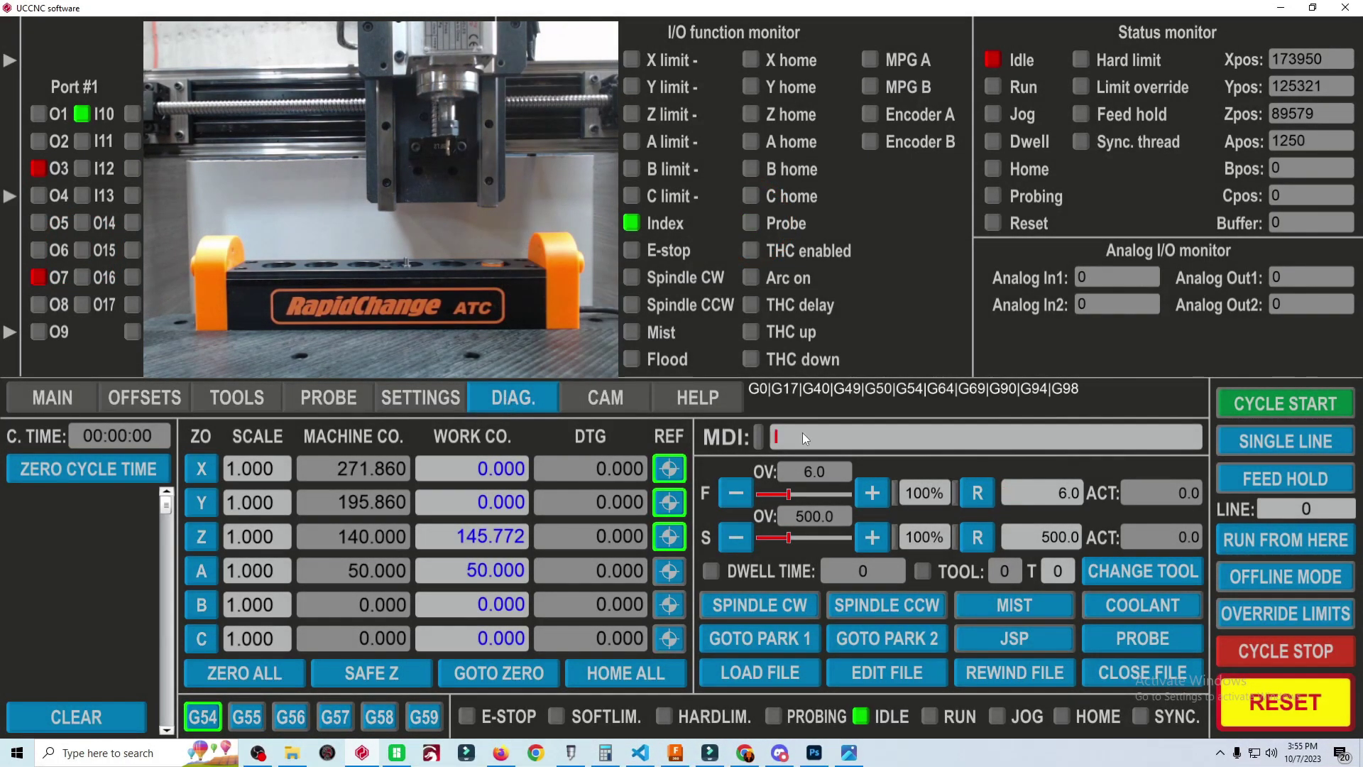
type("53a-5")
key("Return")
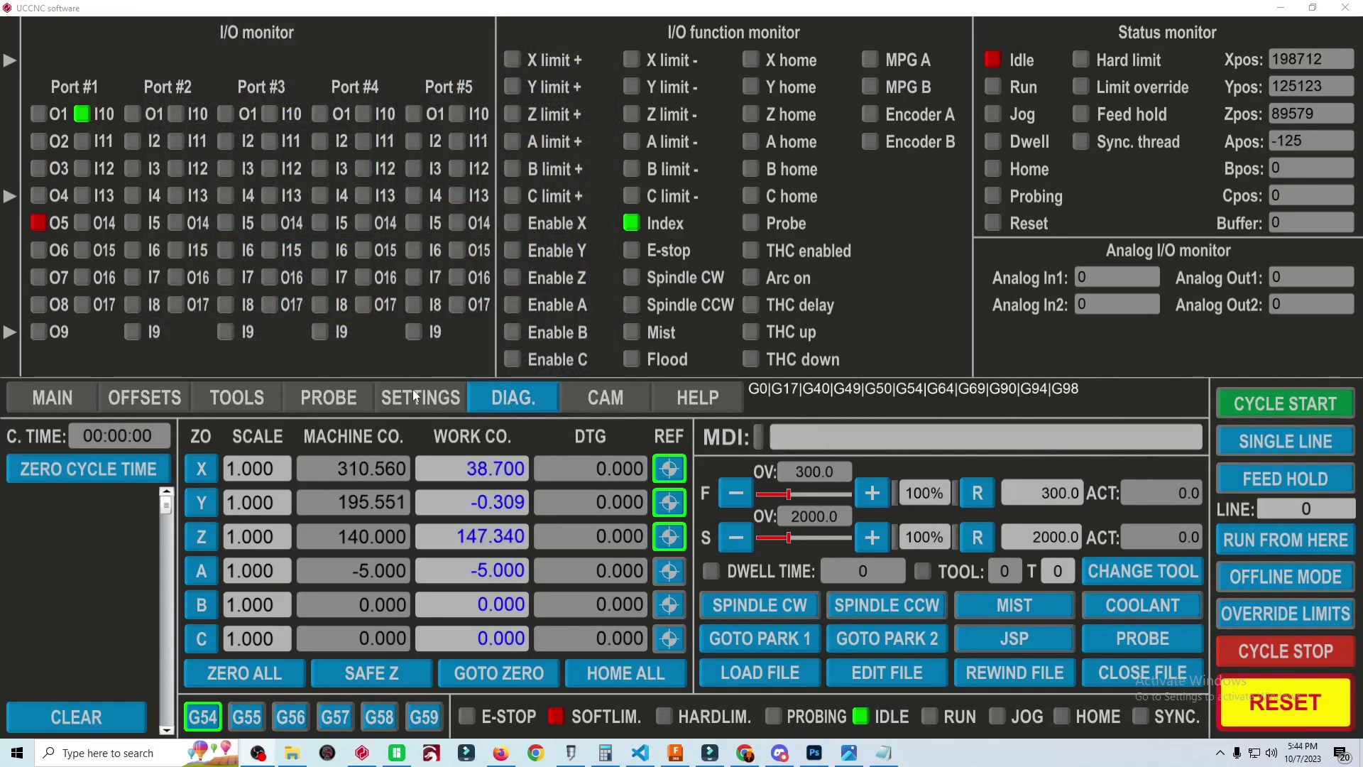
Step: Set the M6 tool change code to run the tool change macro, and apply and save the settings
left_click(416, 398)
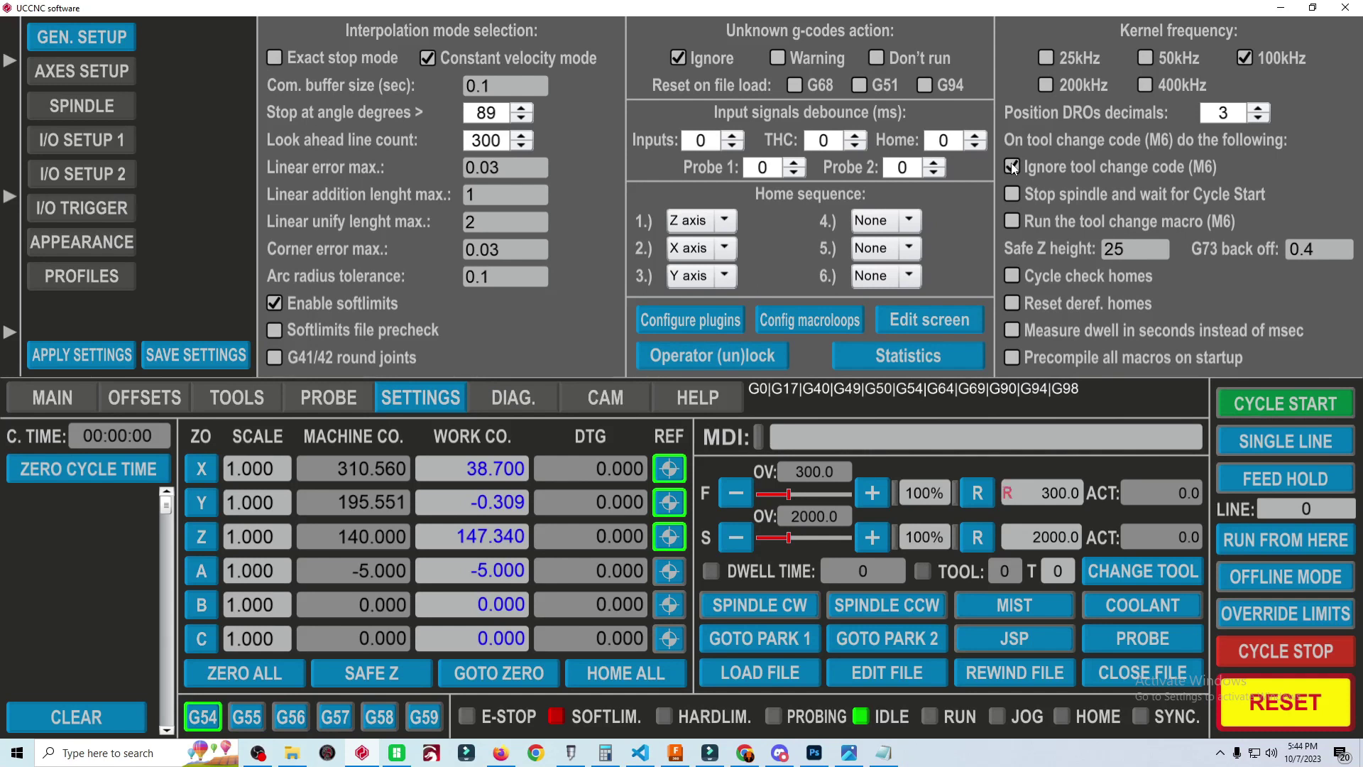
left_click(1012, 222)
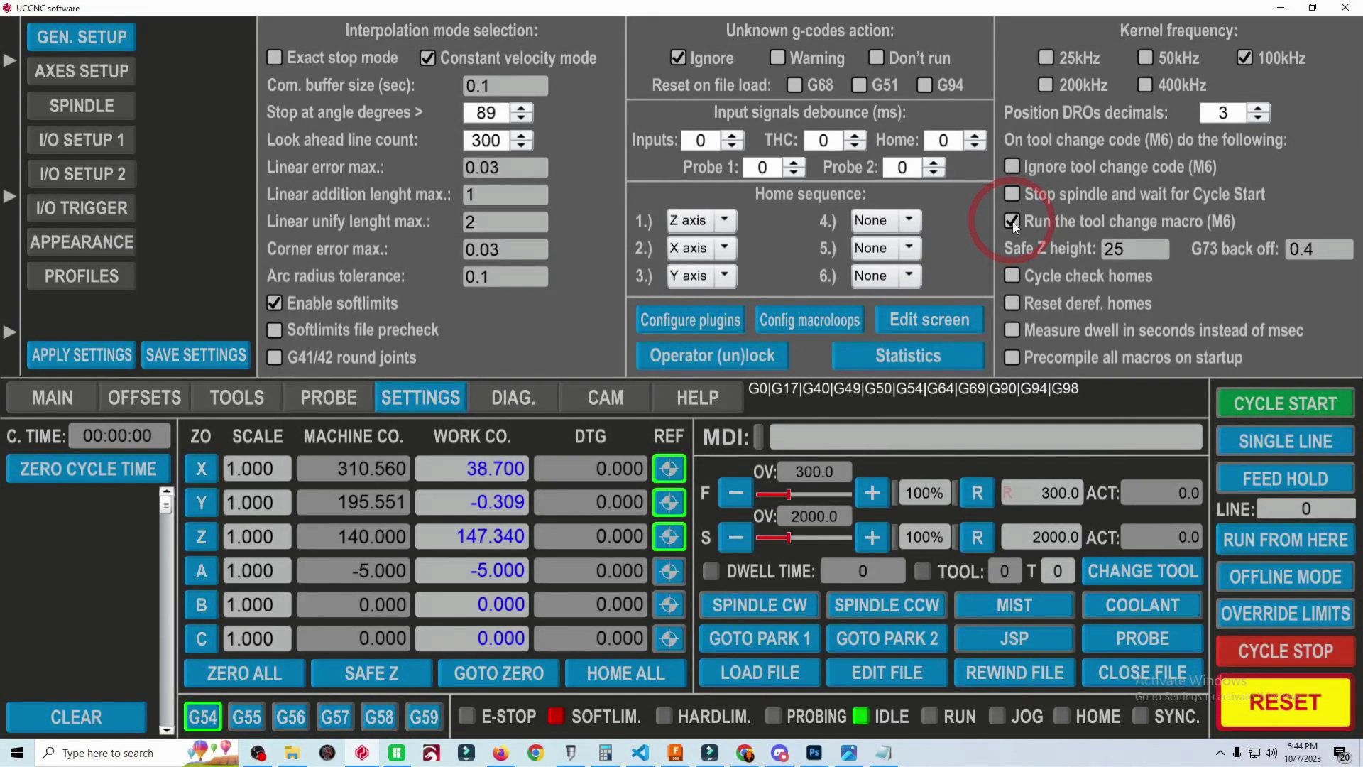
left_click(92, 356)
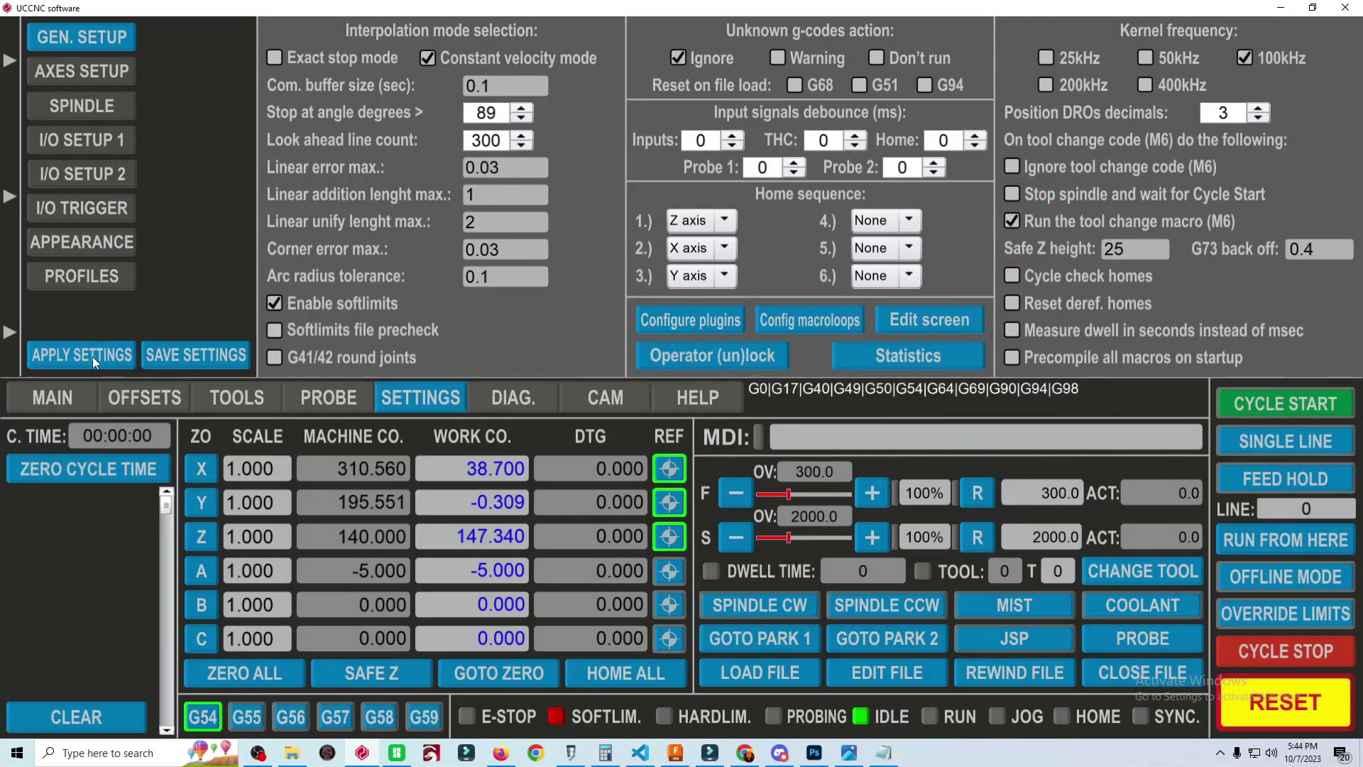
left_click(190, 355)
Step: Open the configuration of the RapidChange ATC plugin and set its units to millimeters
left_click(666, 316)
scroll(667, 319, "down", 3)
scroll(668, 319, "down", 2)
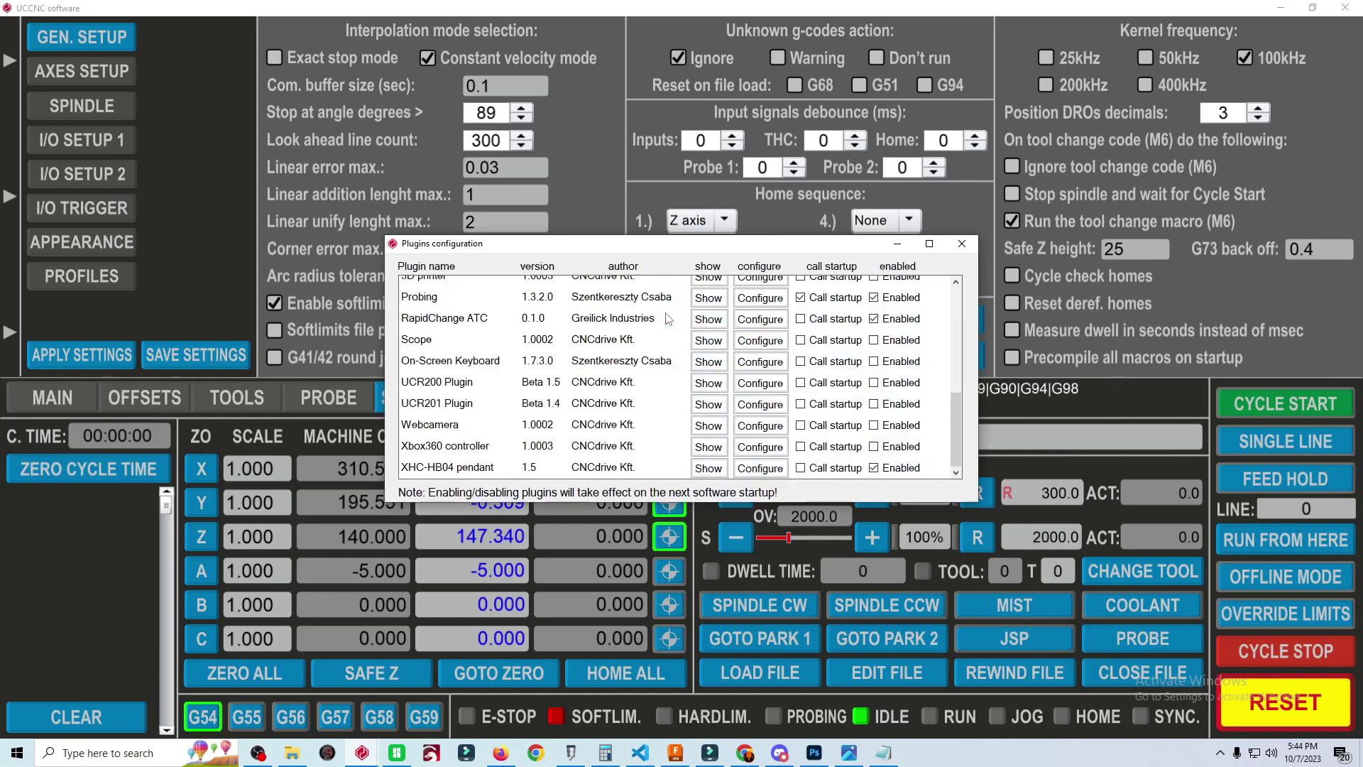
left_click(771, 323)
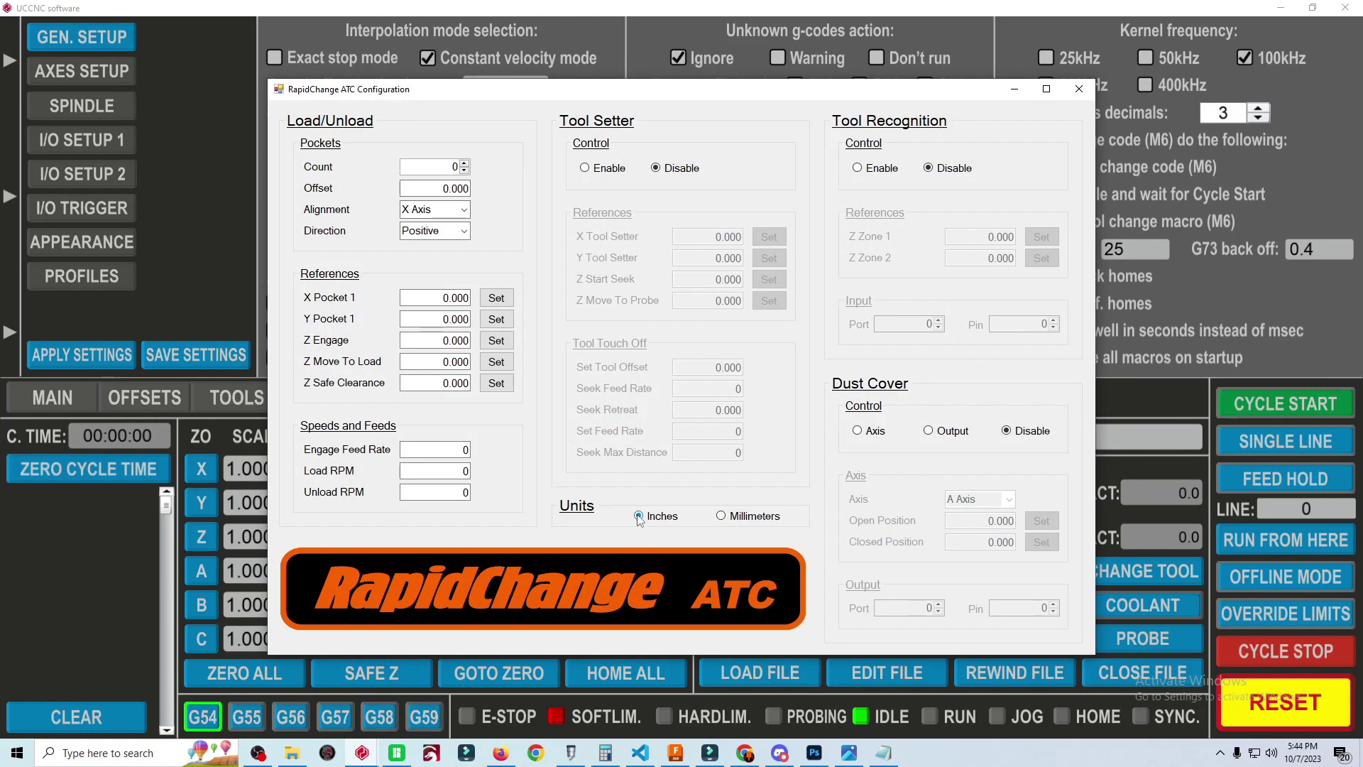
left_click(721, 516)
Step: Set the pocket count to 5, the pocket offset to 38 and the direction to Negative
double_click(456, 168)
type("5")
key("Tab")
type("38")
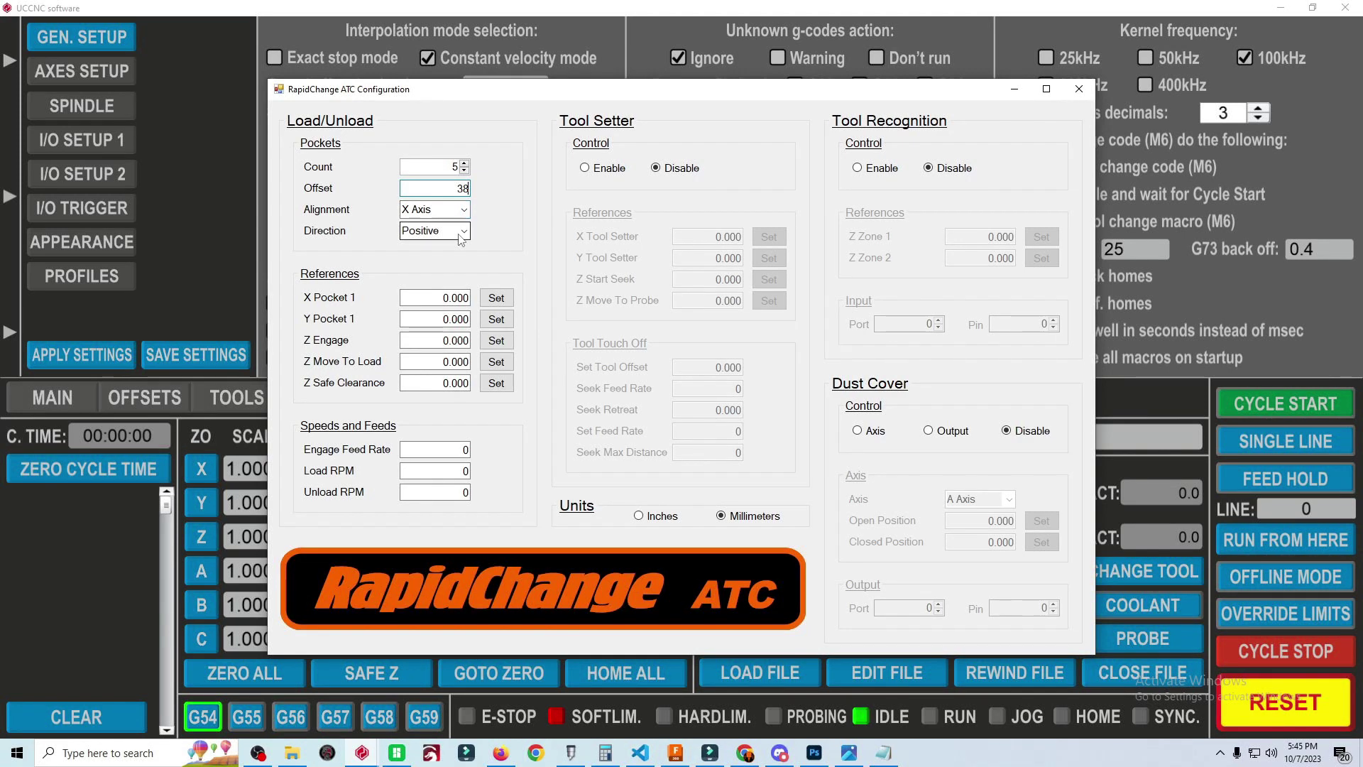
left_click(460, 239)
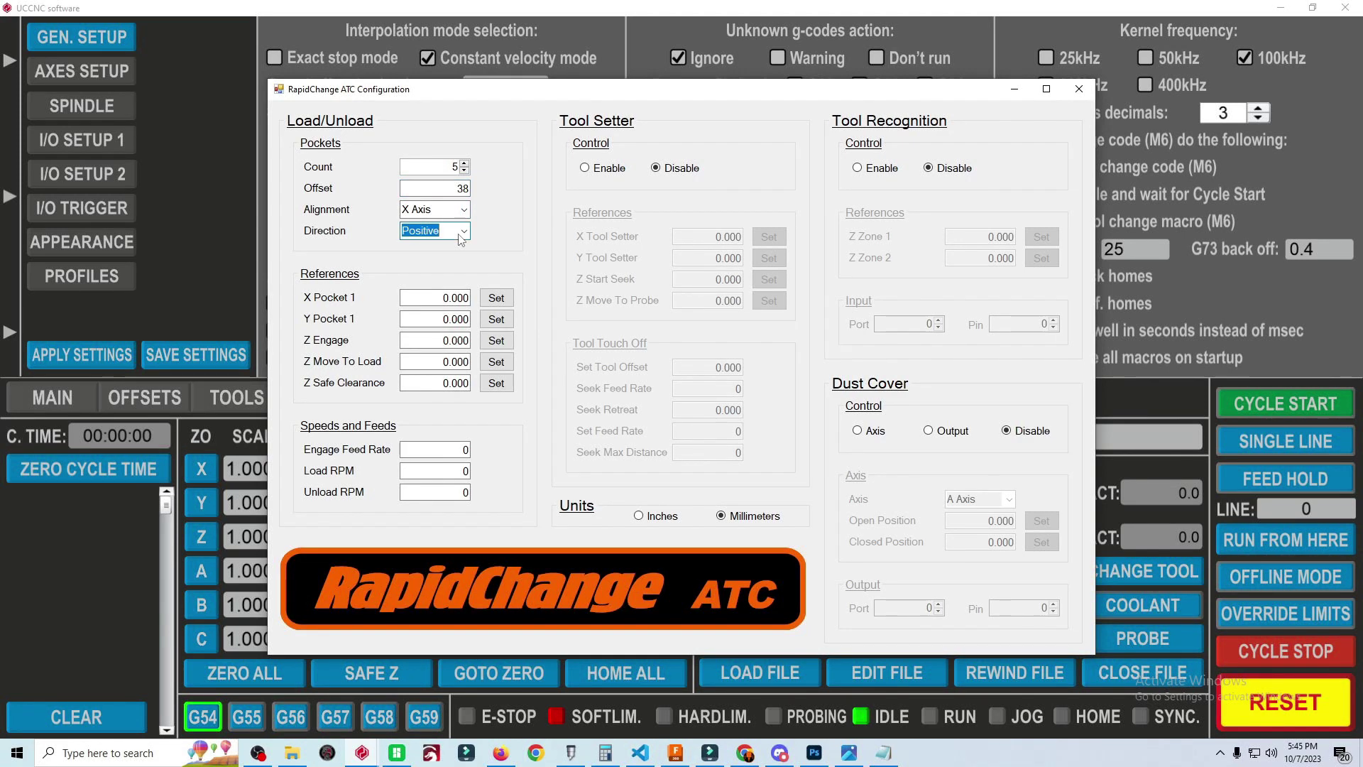
left_click(460, 231)
left_click(445, 259)
Step: Set the load/unload references: X Pocket 1 272.56, Y Pocket 1 195.55, Z Engage 7.65, Z Move To Load 60 and Z Safe Clearance 140
double_click(447, 298)
type("272.56")
left_click_drag(443, 319, 475, 323)
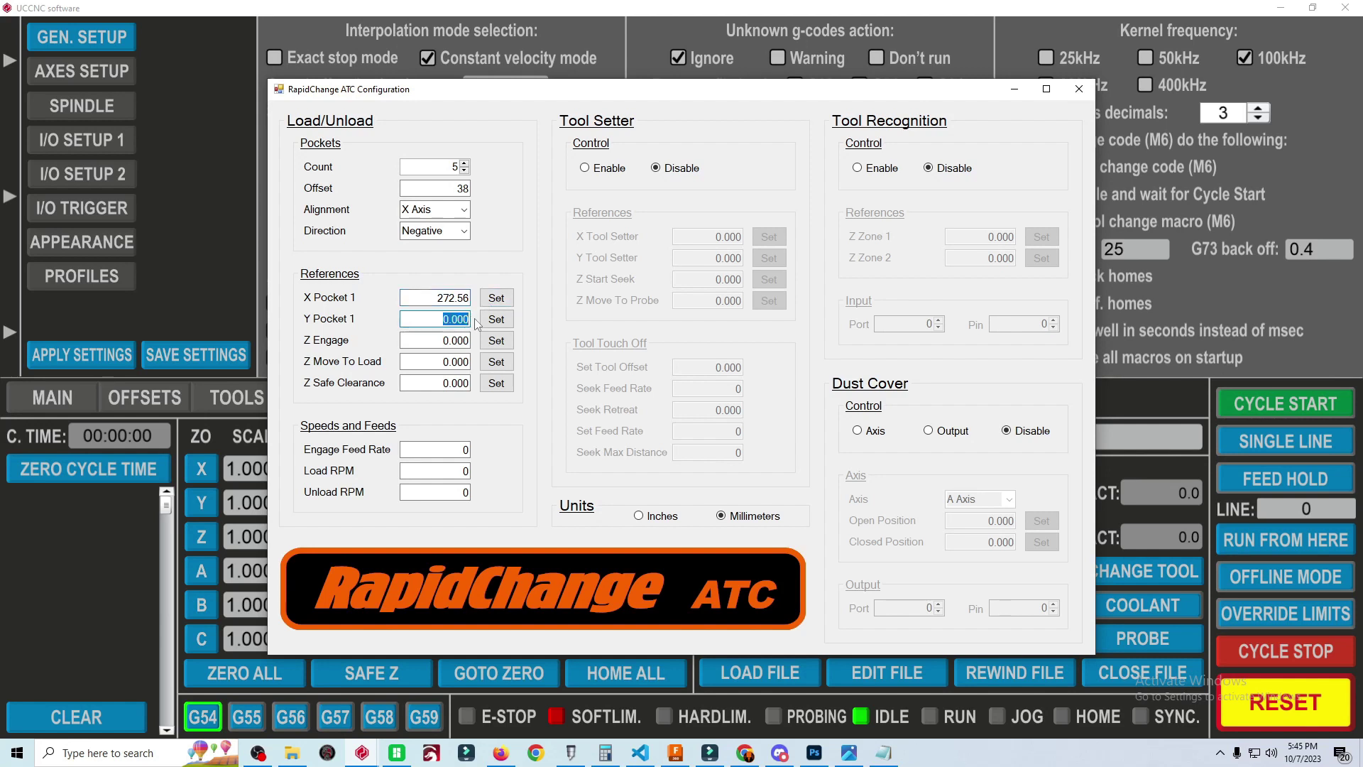
type("195.55")
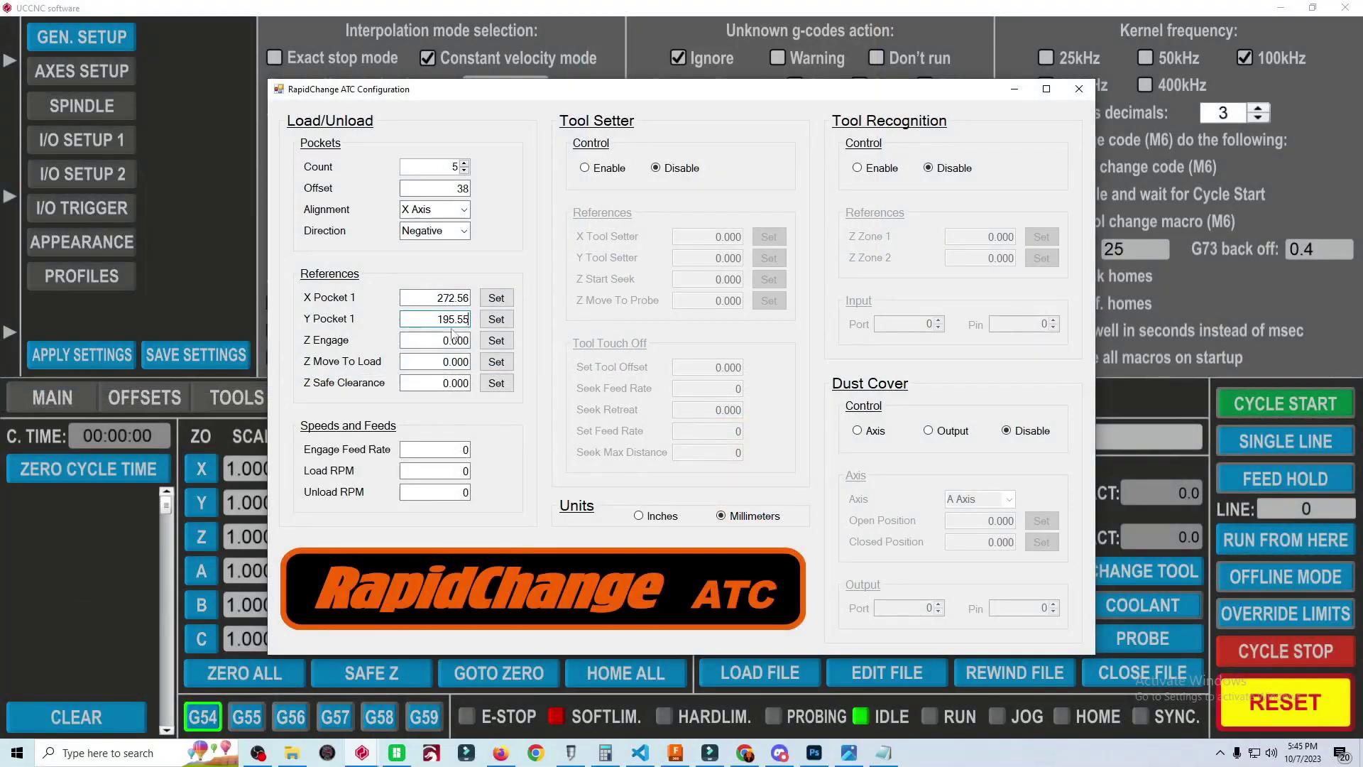
double_click(476, 341)
type("7.65")
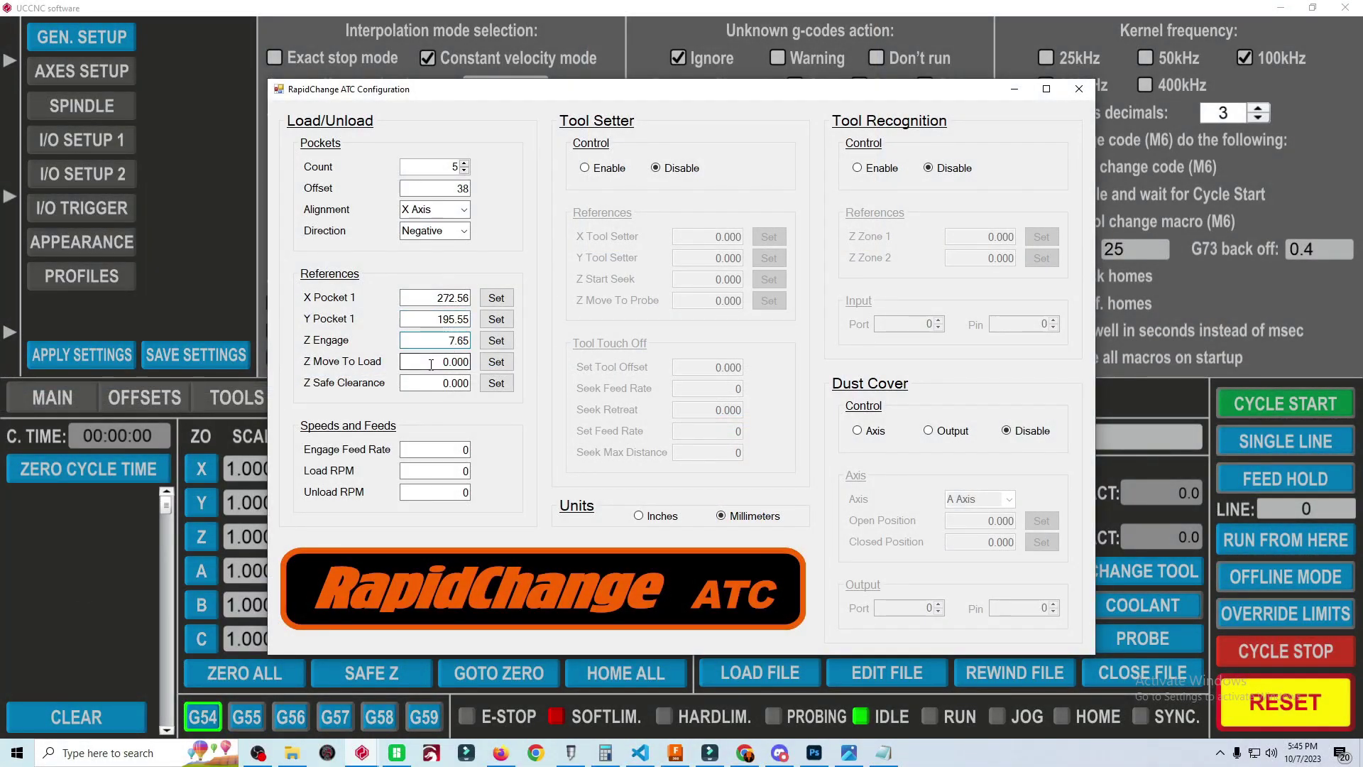
key("Tab")
type("60")
key("Tab")
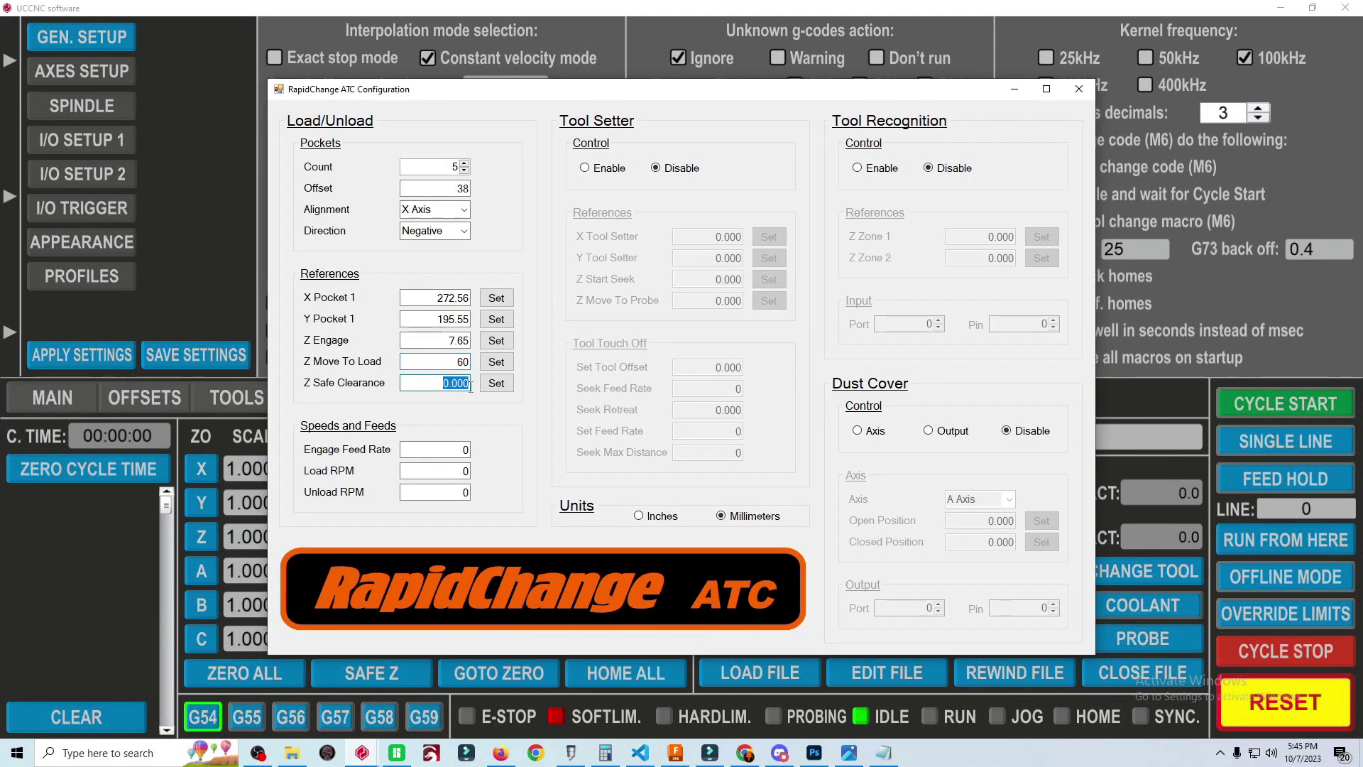
type("140")
key("Tab")
Step: Set the engage feed rate to 2500 and both the load and unload RPM to 2000
key("Tab")
type("2500")
key("Tab")
type("2000")
key("Tab")
type("2")
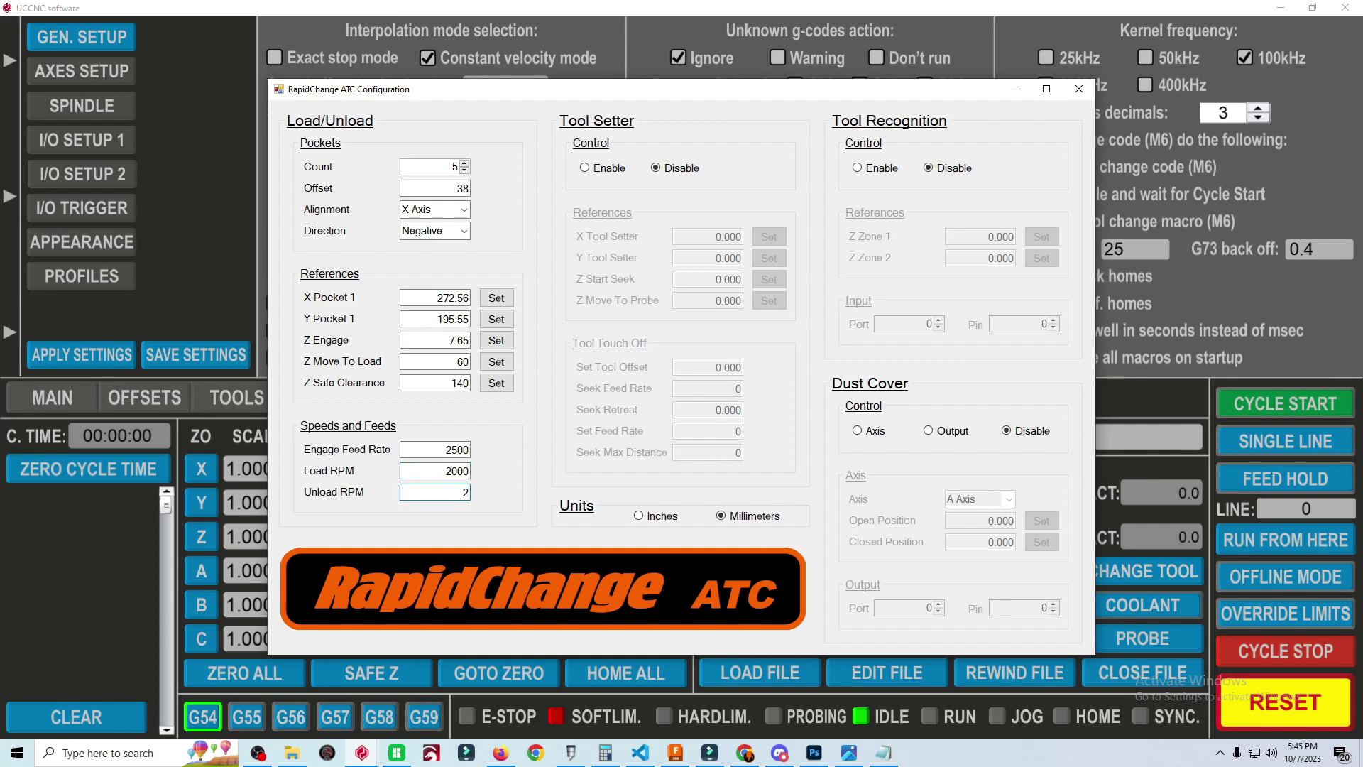
type("000")
Step: Enable the tool setter with references X 310.56, Y 195.55, Z Start Seek 75 and Z Move To Probe 95
left_click(585, 169)
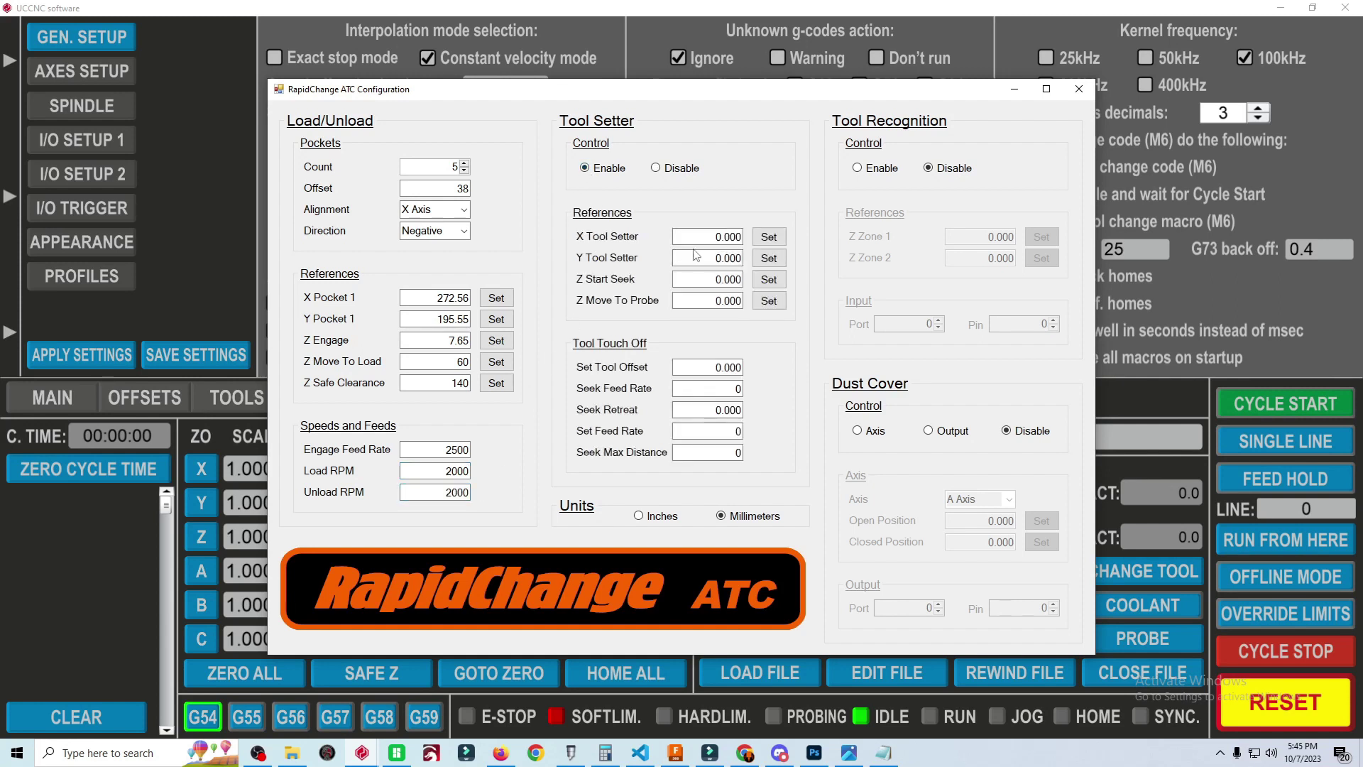
double_click(727, 237)
type("310.56")
left_click(719, 258)
left_click_drag(709, 262, 755, 265)
type("19")
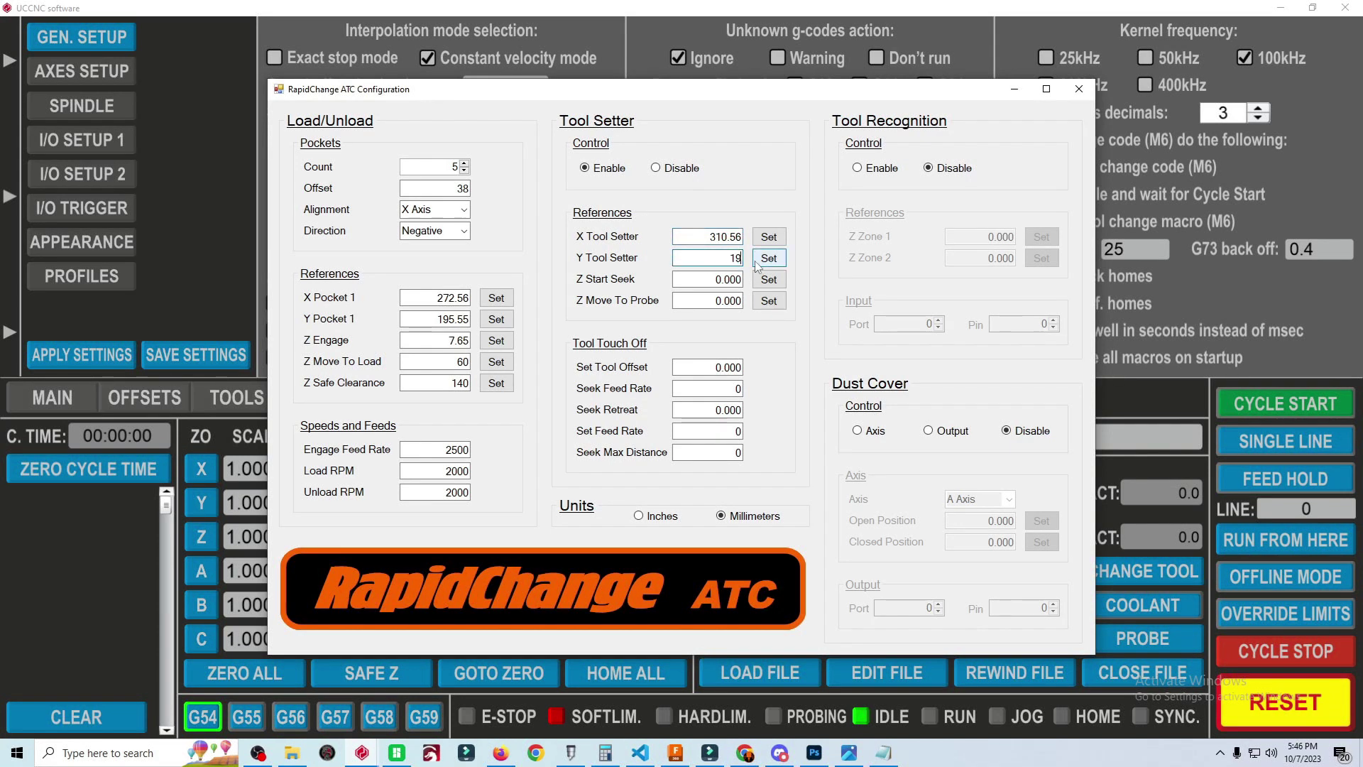
type("5.55")
left_click_drag(714, 279, 745, 279)
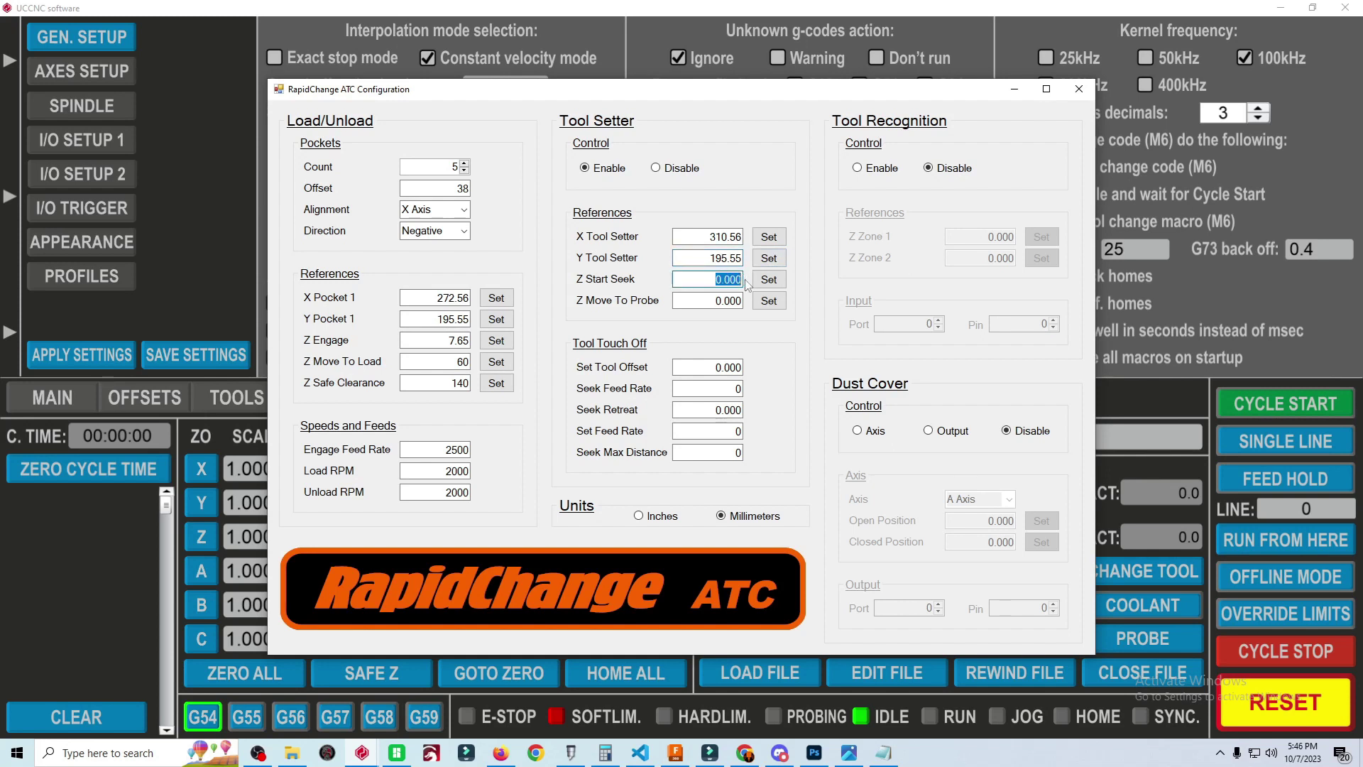
type("75")
left_click_drag(713, 301, 750, 305)
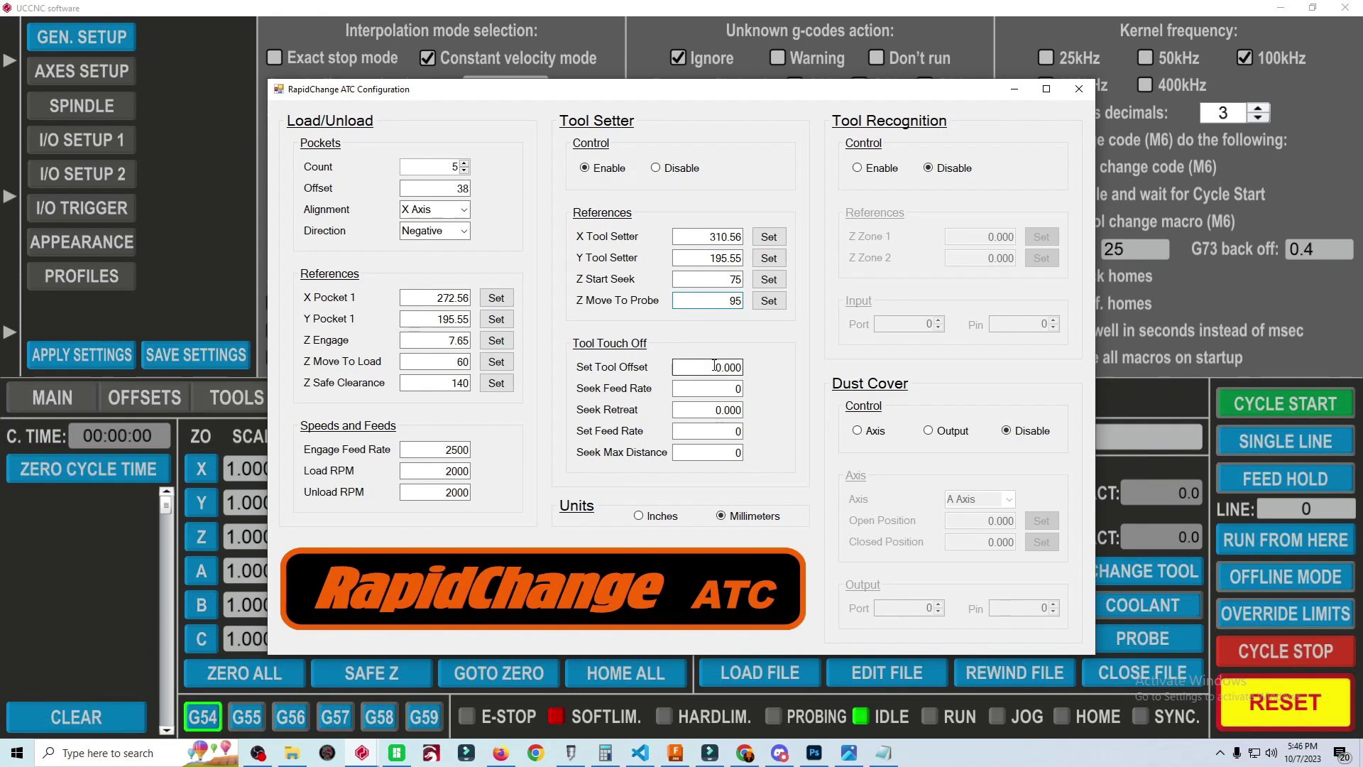
Step: Set the touch-off values: tool offset 50.4, seek feed rate 300, seek retreat 5, set feed rate 100 and seek max distance 50
left_click_drag(715, 365, 755, 364)
type("50.4")
key("Tab")
type("300")
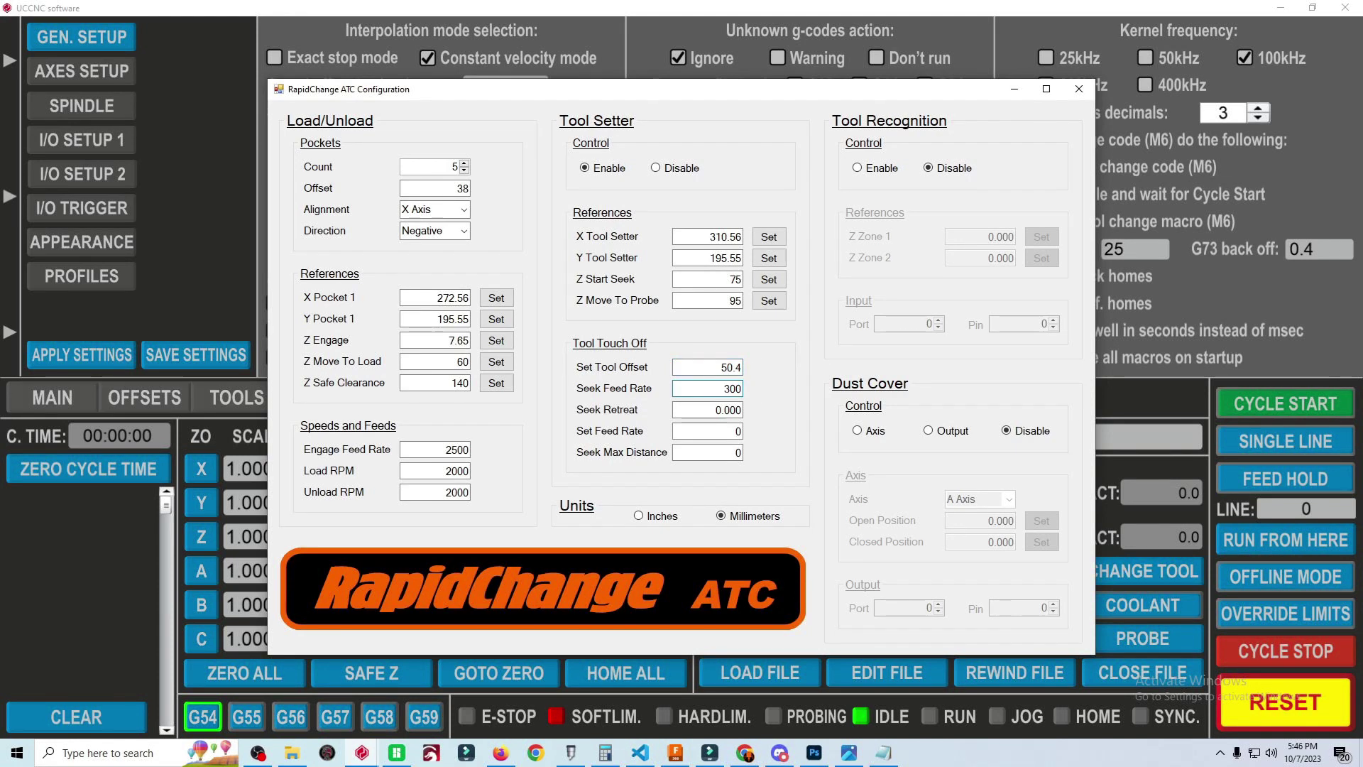
key("Tab")
type("5")
key("Tab")
type("100")
key("Tab")
Step: Enable tool recognition with Z Zone 1 at 37, Z Zone 2 at 45, and its input on port 1, pin 15
left_click(858, 169)
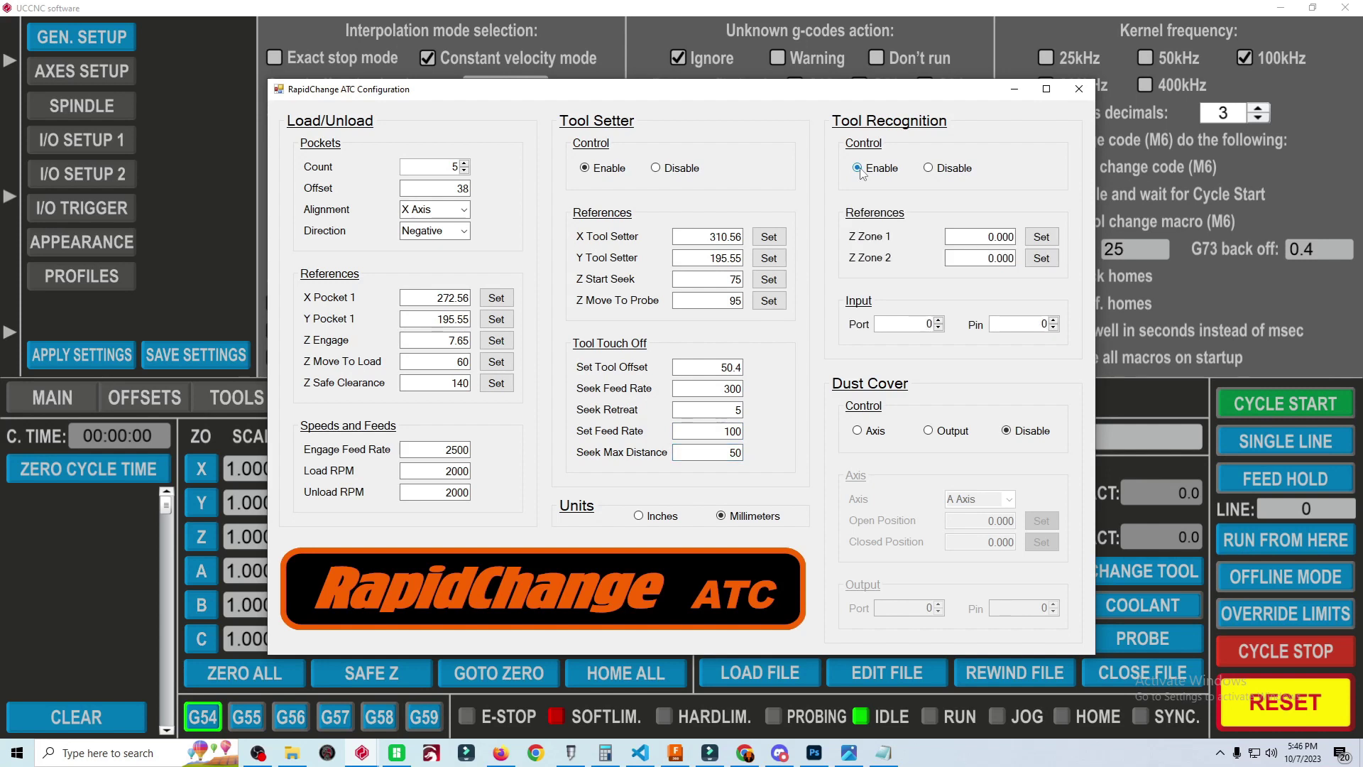
left_click(986, 236)
left_click_drag(985, 236, 1018, 238)
type("37")
left_click(988, 258)
type("45")
double_click(929, 325)
type("1")
double_click(1044, 324)
type("15")
Step: Switch the dust cover control to Output and assign it port 1, pin 1
left_click(928, 431)
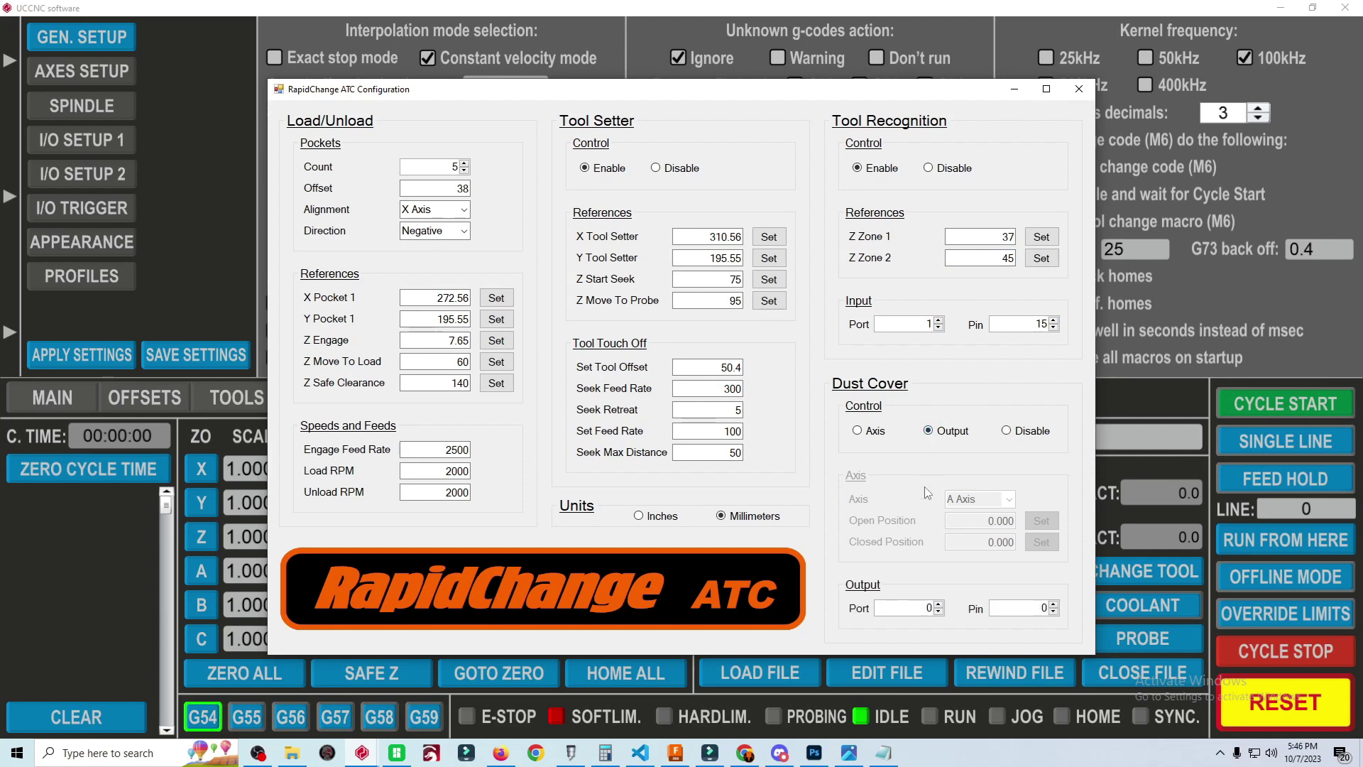
double_click(929, 608)
type("1")
double_click(1041, 607)
type("1")
Step: Set the dust cover control to Axis with open position 50 and closed position -5, and close the plugin configuration windows
left_click(858, 431)
double_click(994, 520)
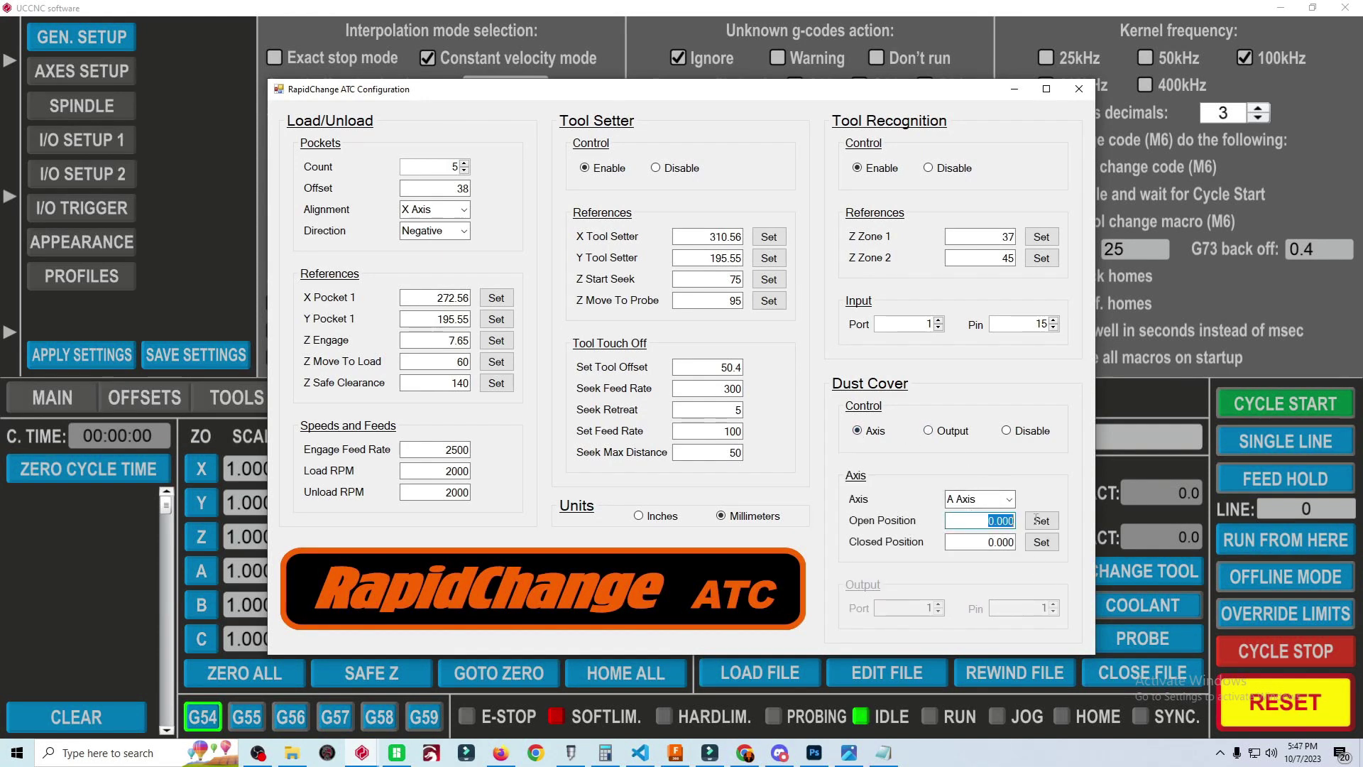
type("50")
double_click(994, 542)
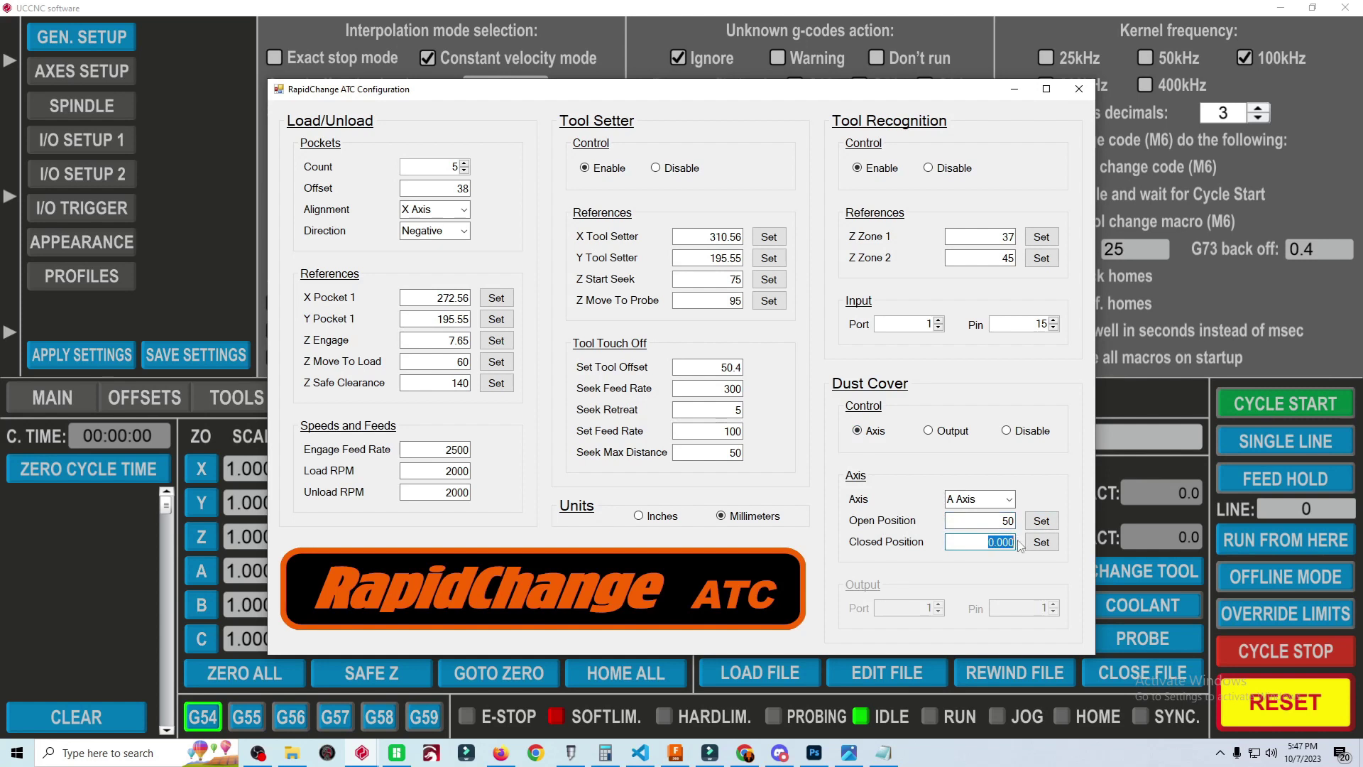
type("-5")
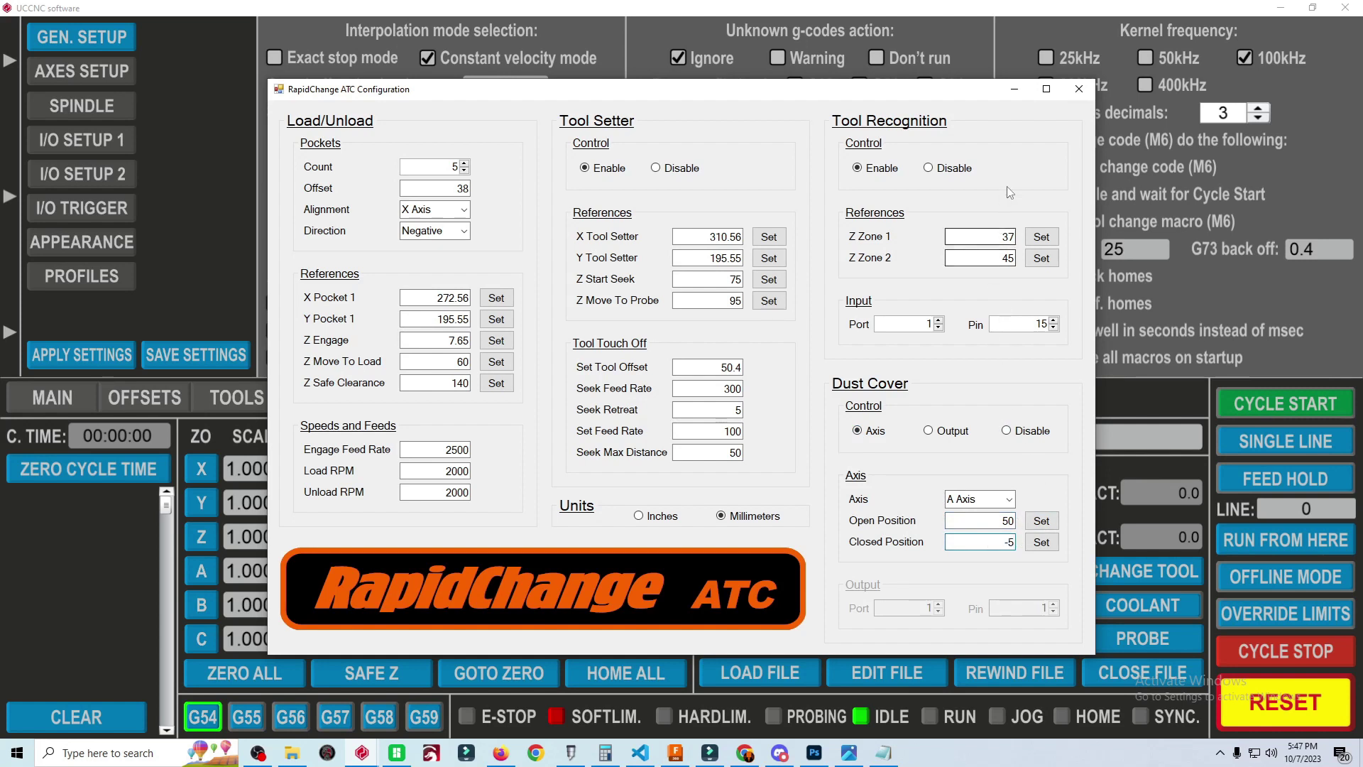
left_click(1080, 90)
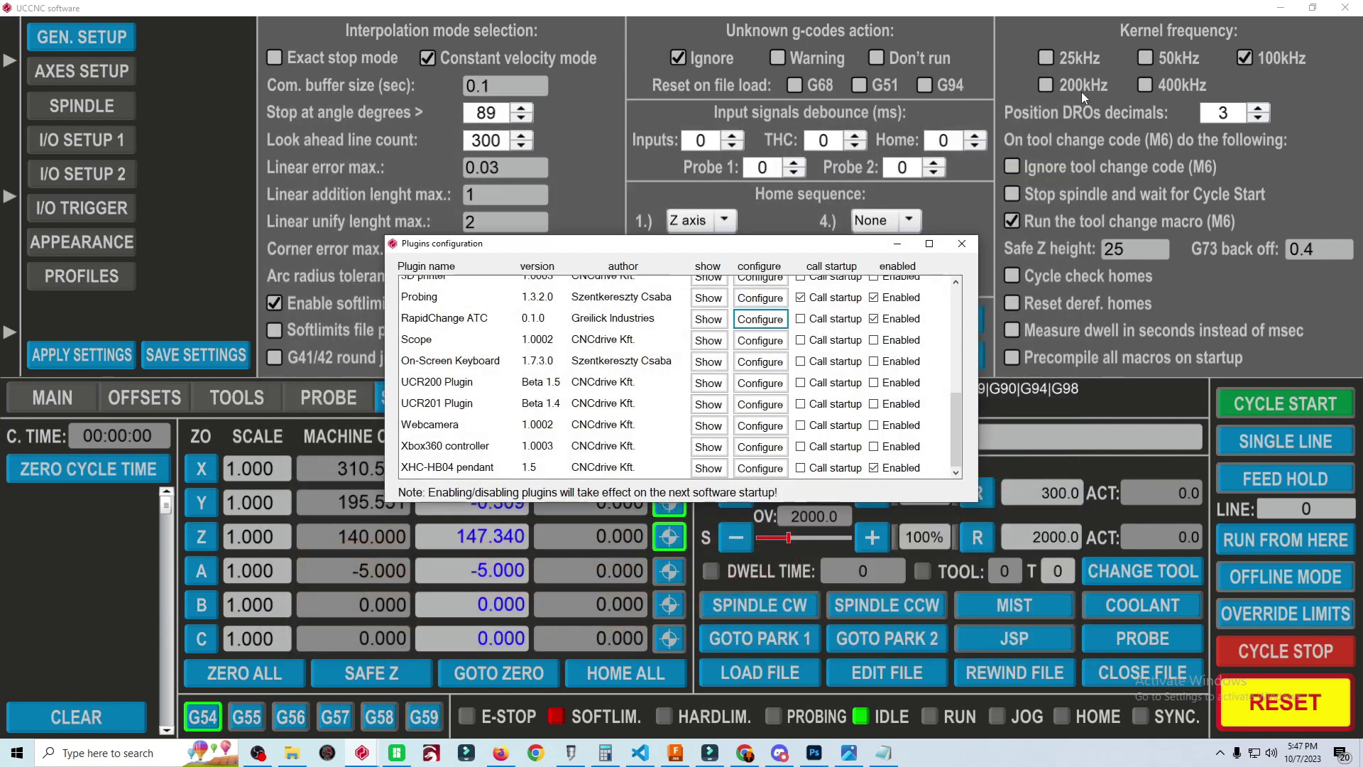
left_click(965, 247)
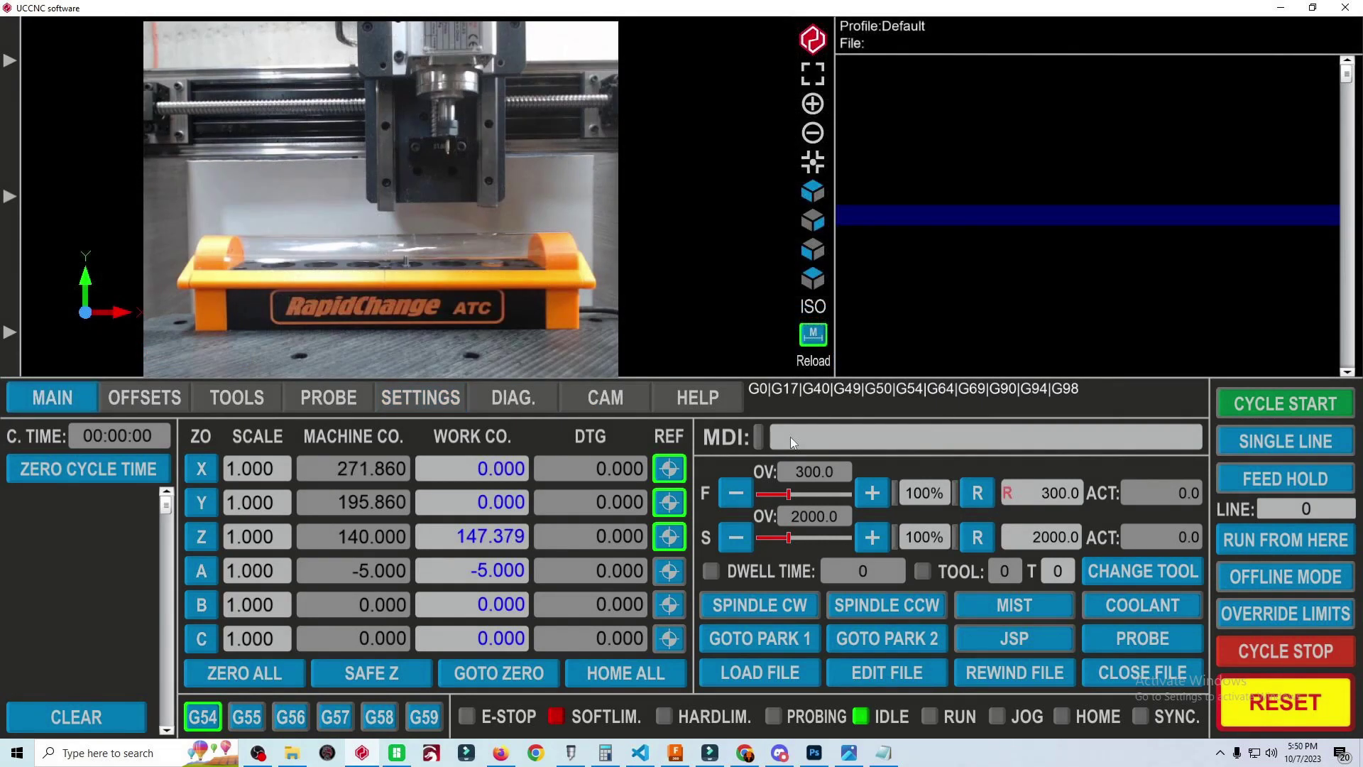
Step: Assign tool 1 as the current tool with the MDI command m61t1, and start a change to tool 2
type("m61t1")
key("Return")
left_click(1058, 575)
type("2")
left_click(1119, 575)
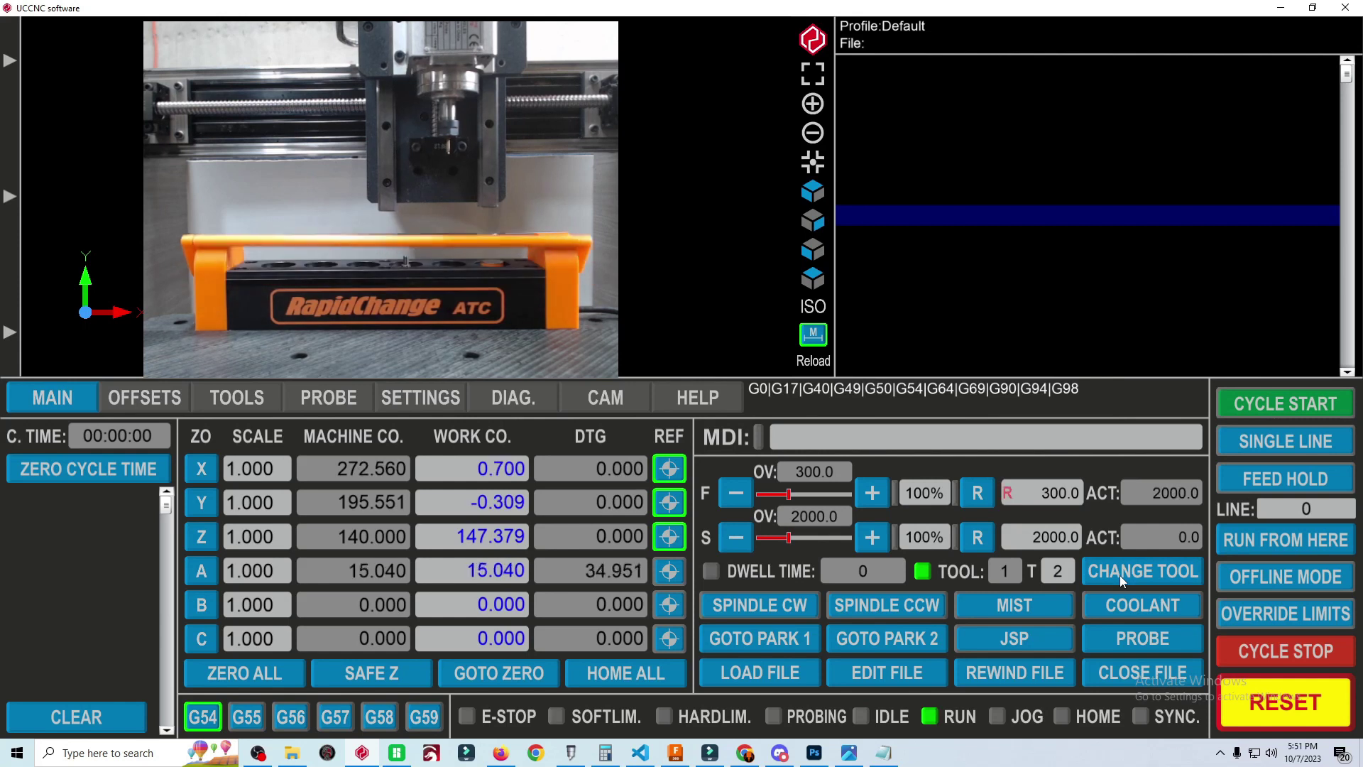